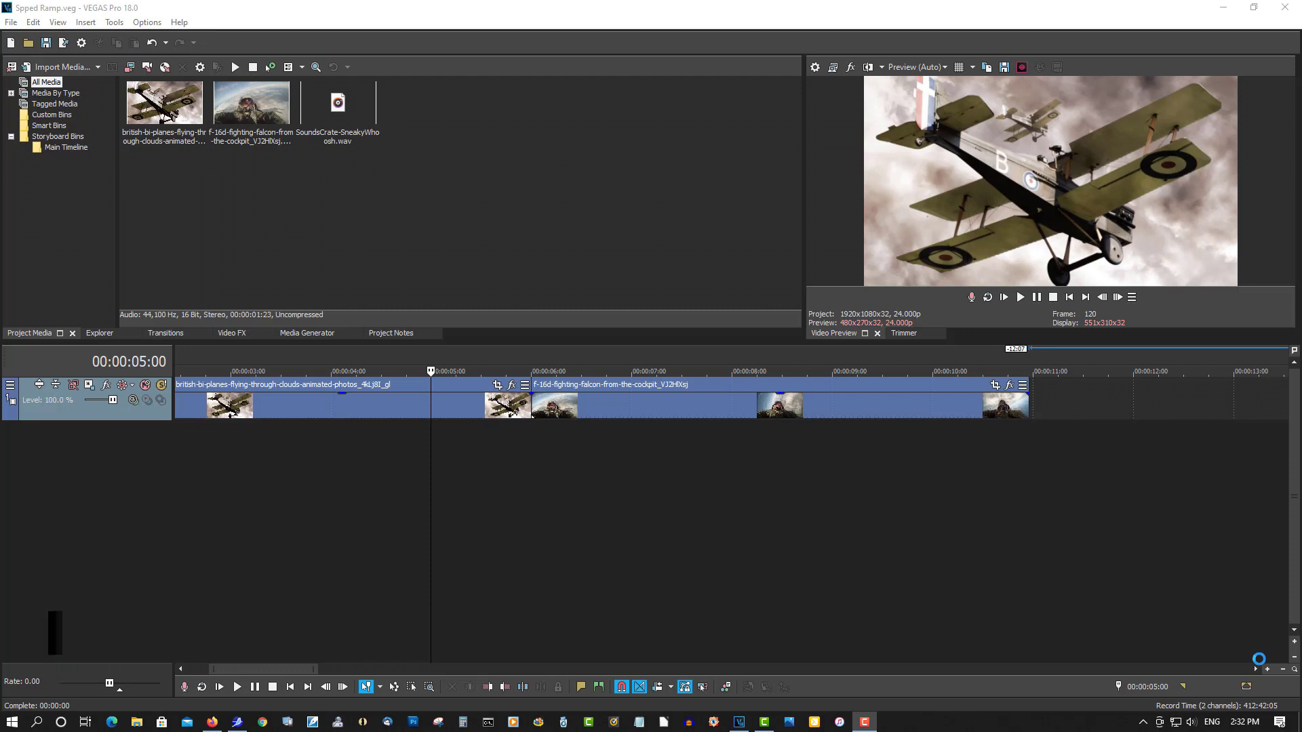
Place a marker at 00:00:05:16, eight frames before the biplane-to-cockpit cut.
{"action": "left_click", "coordinate": [415, 368]}
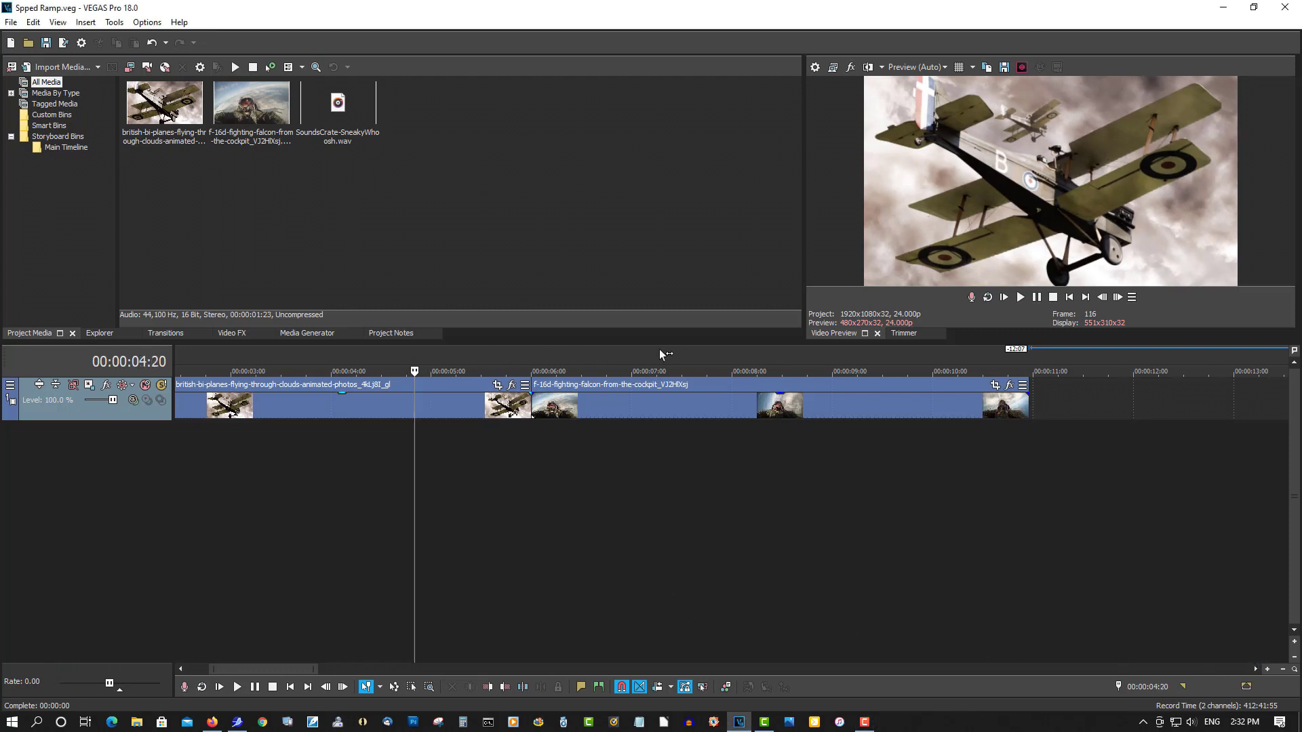
{"action": "left_click", "coordinate": [662, 369]}
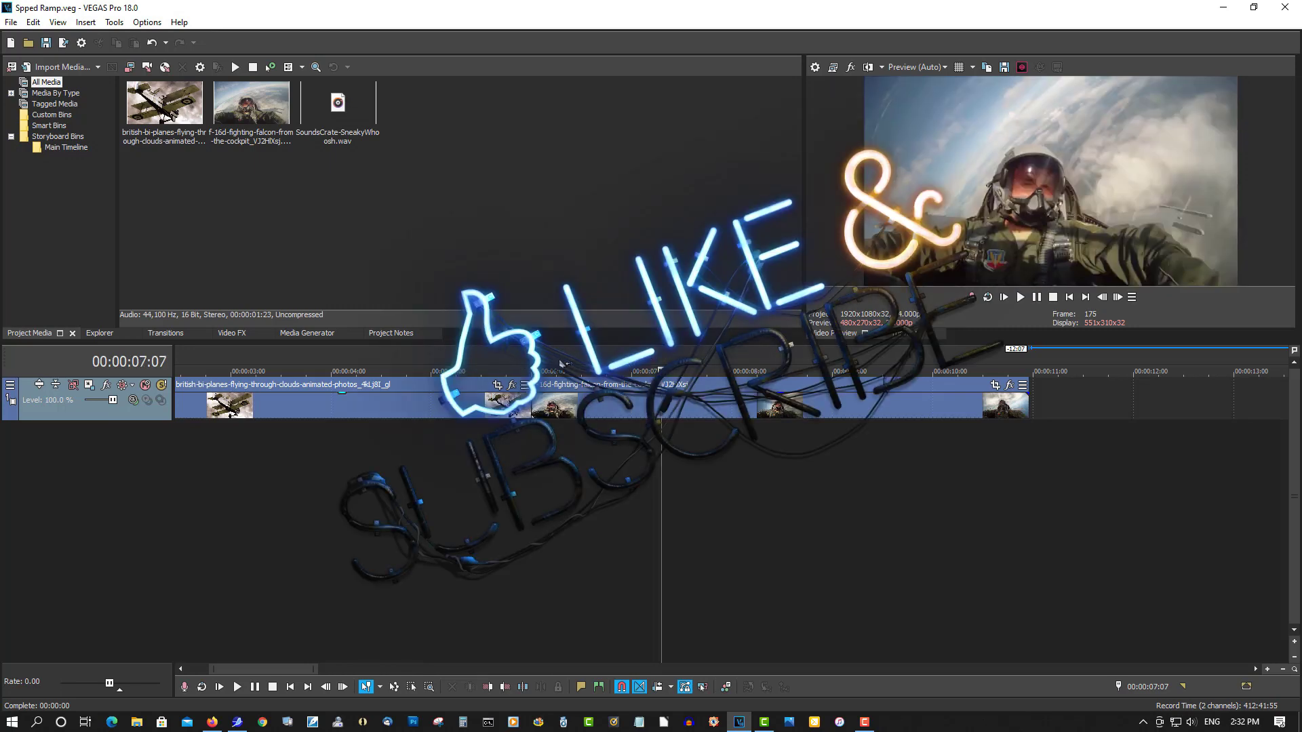
{"action": "left_click", "coordinate": [531, 369]}
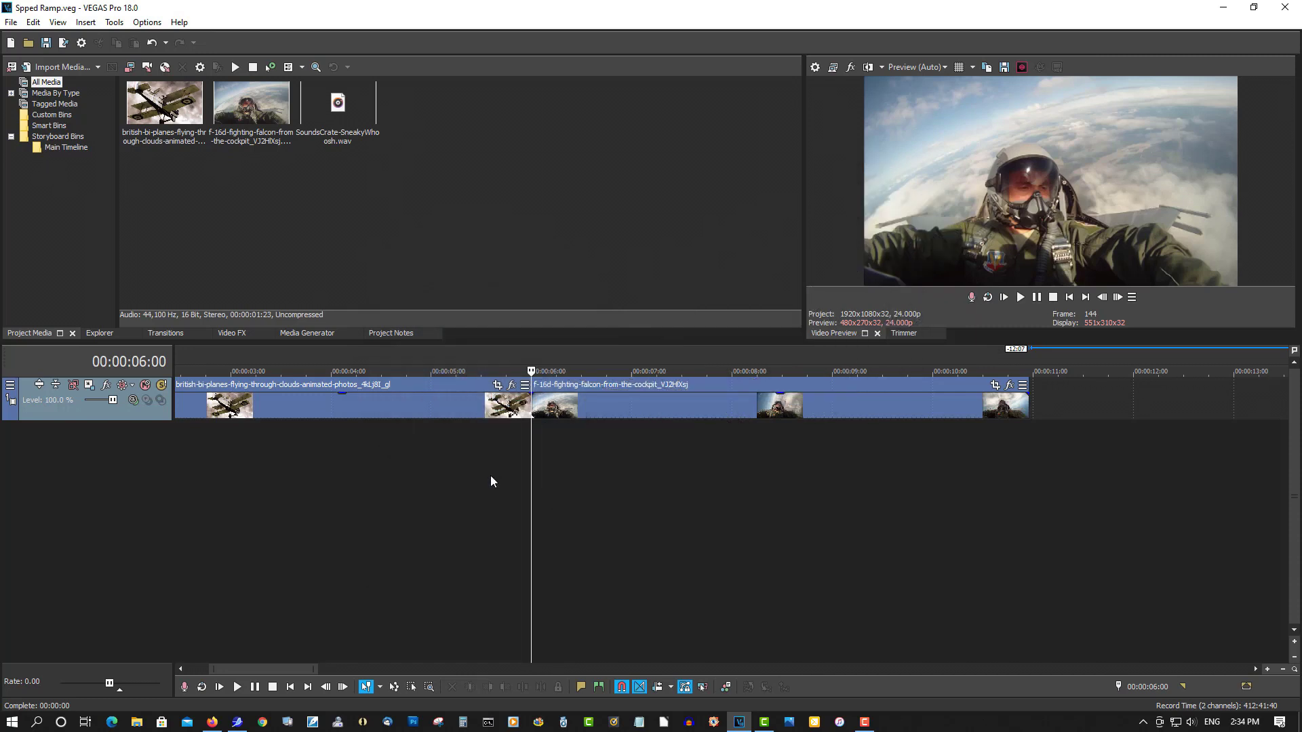
{"action": "key", "text": "Left"}
{"action": "key", "text": "Left"}
{"action": "key", "text": "Left"}
{"action": "key", "text": "Left"}
{"action": "key", "text": "Left"}
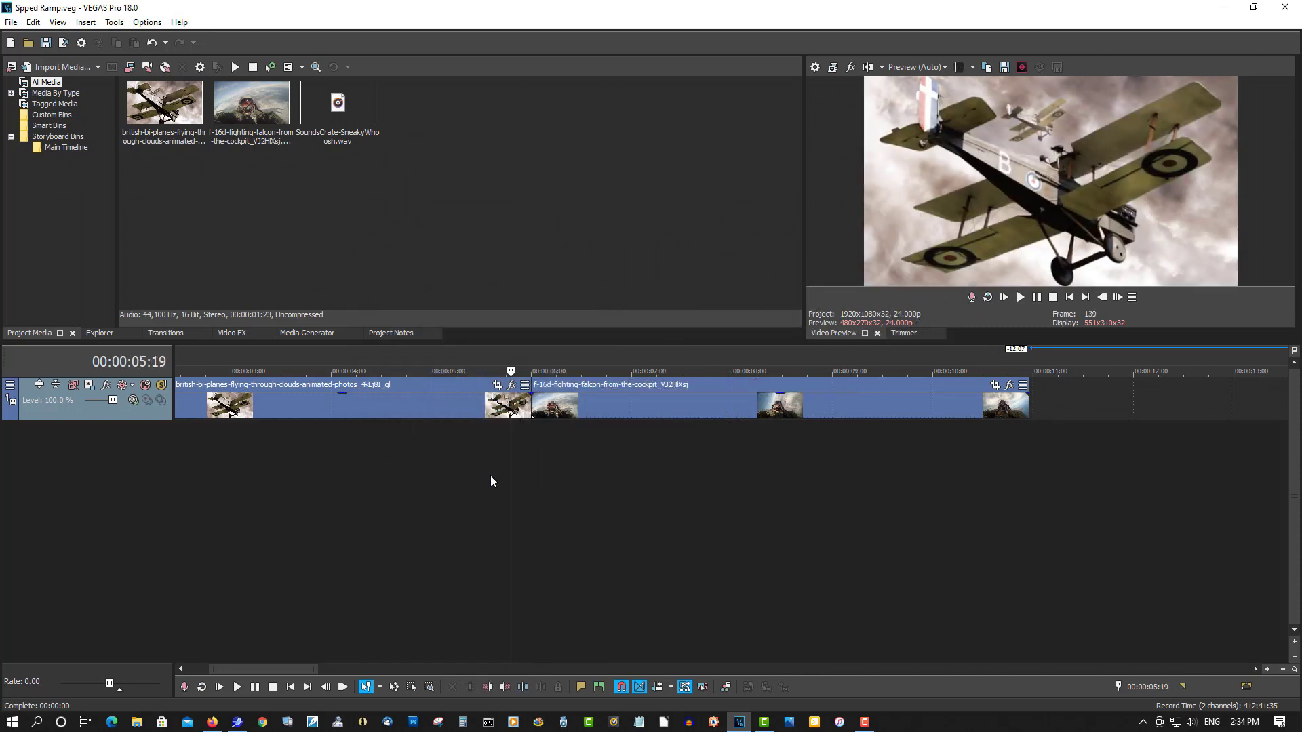
{"action": "key", "text": "Left"}
{"action": "key", "text": "Left"}
{"action": "key", "text": "Left"}
{"action": "key", "text": "m"}
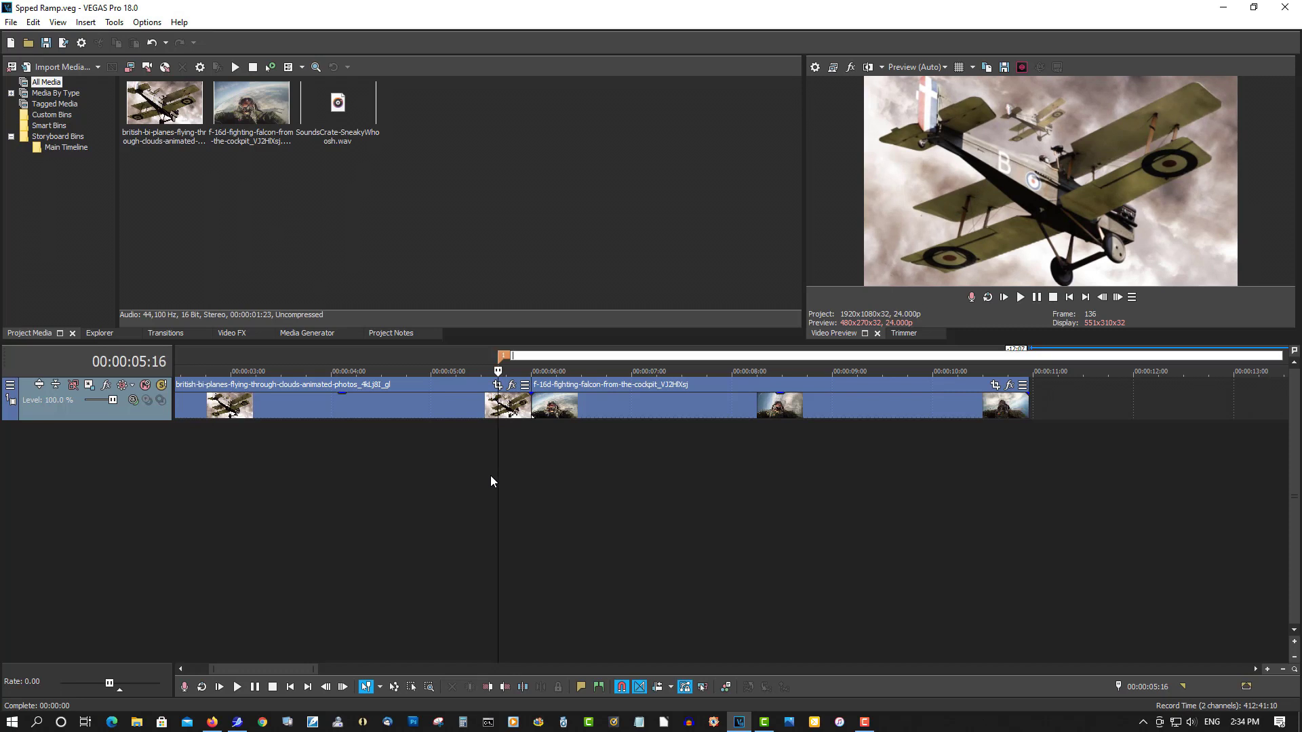
{"action": "key", "text": "Return"}
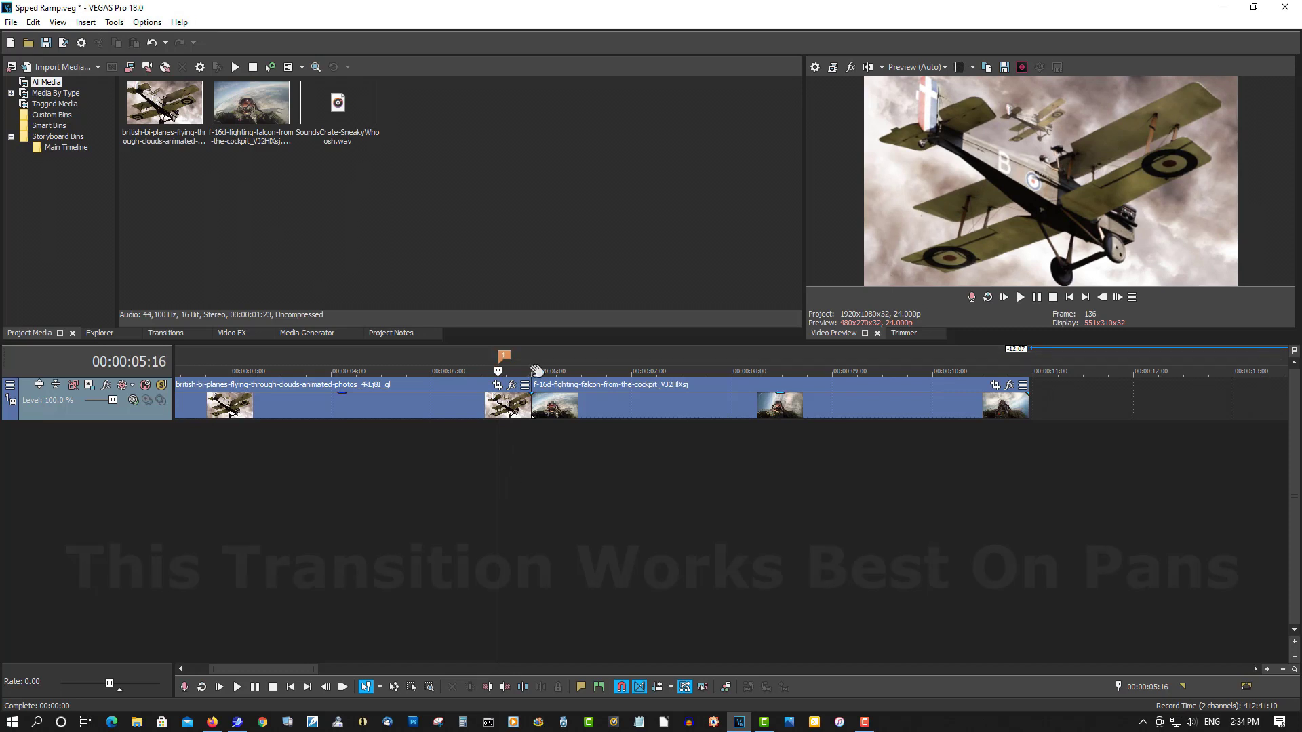
Place a second marker at 00:00:06:08, eight frames after the cut.
{"action": "left_click", "coordinate": [531, 367]}
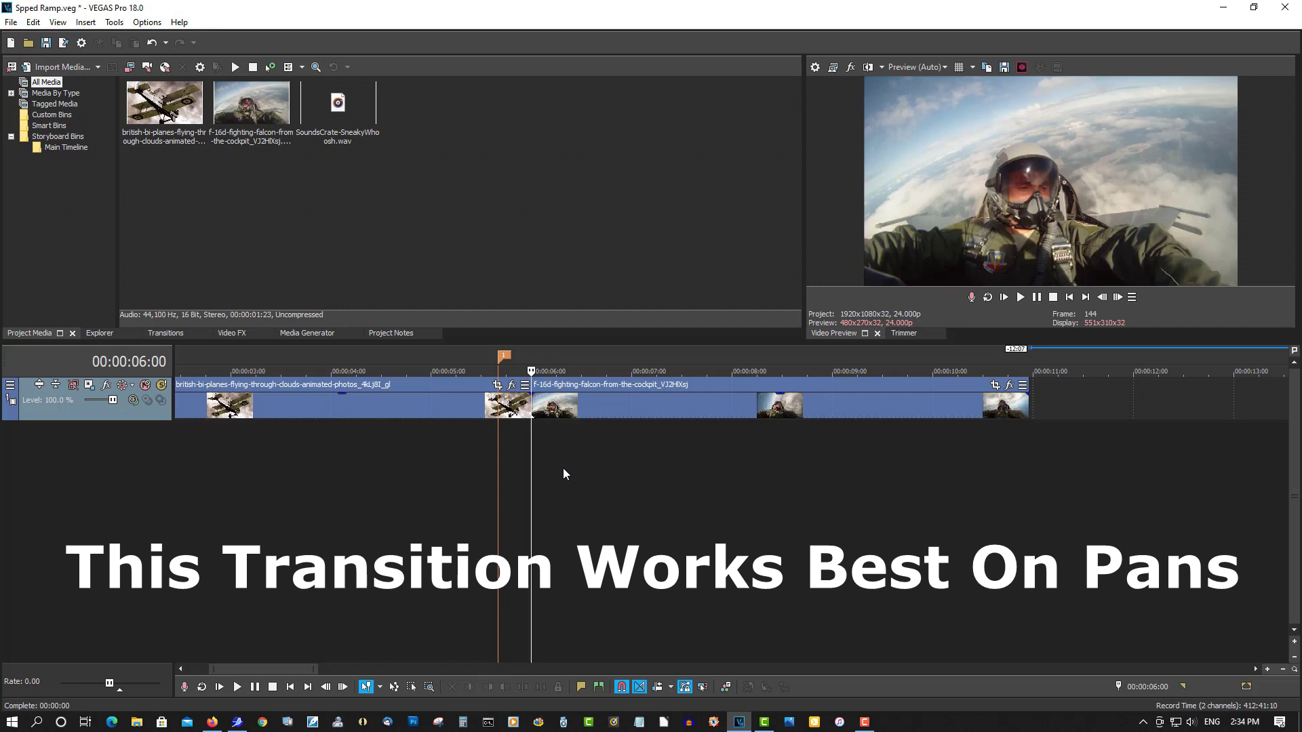
{"action": "key", "text": "Right"}
{"action": "key", "text": "Right"}
{"action": "key", "text": "Right"}
{"action": "key", "text": "Right"}
{"action": "key", "text": "Right"}
{"action": "key", "text": "Right"}
{"action": "key", "text": "Right"}
{"action": "key", "text": "Right"}
{"action": "key", "text": "m"}
{"action": "key", "text": "Return"}
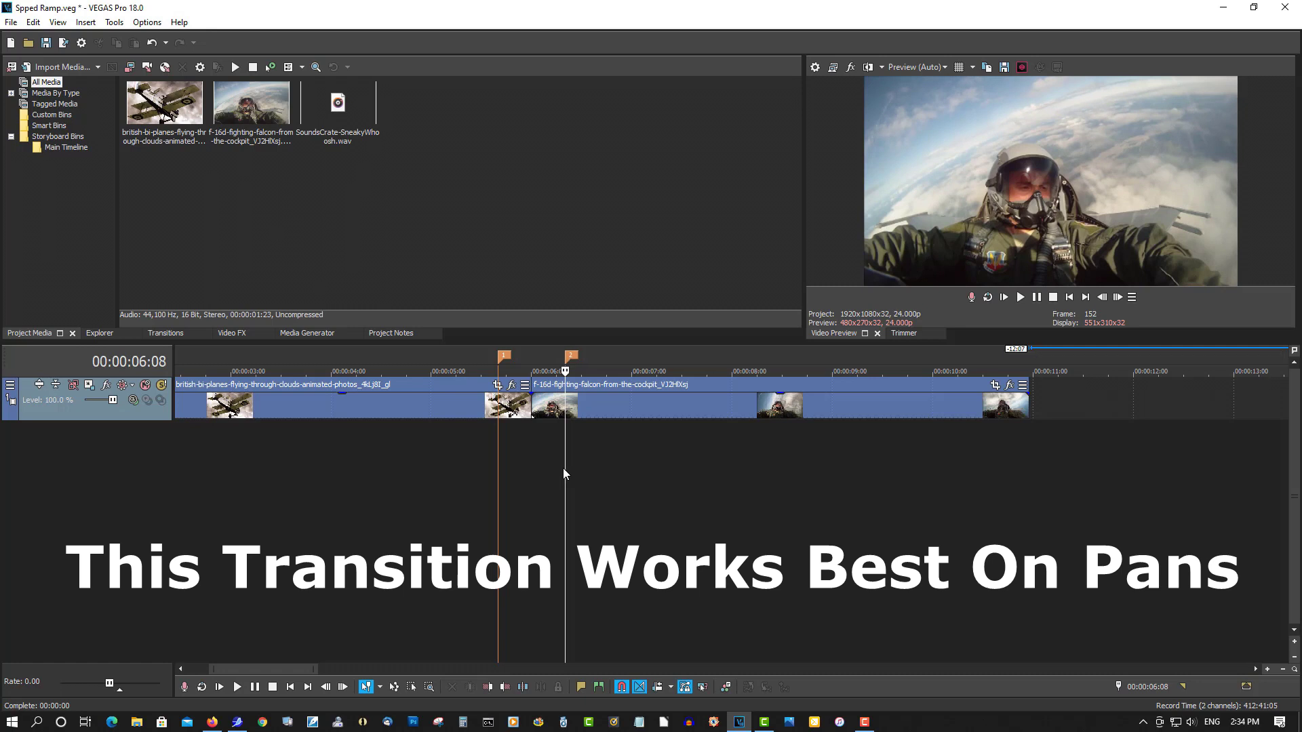
{"action": "scroll", "coordinate": [539, 463], "scroll_direction": "up", "scroll_amount": 1}
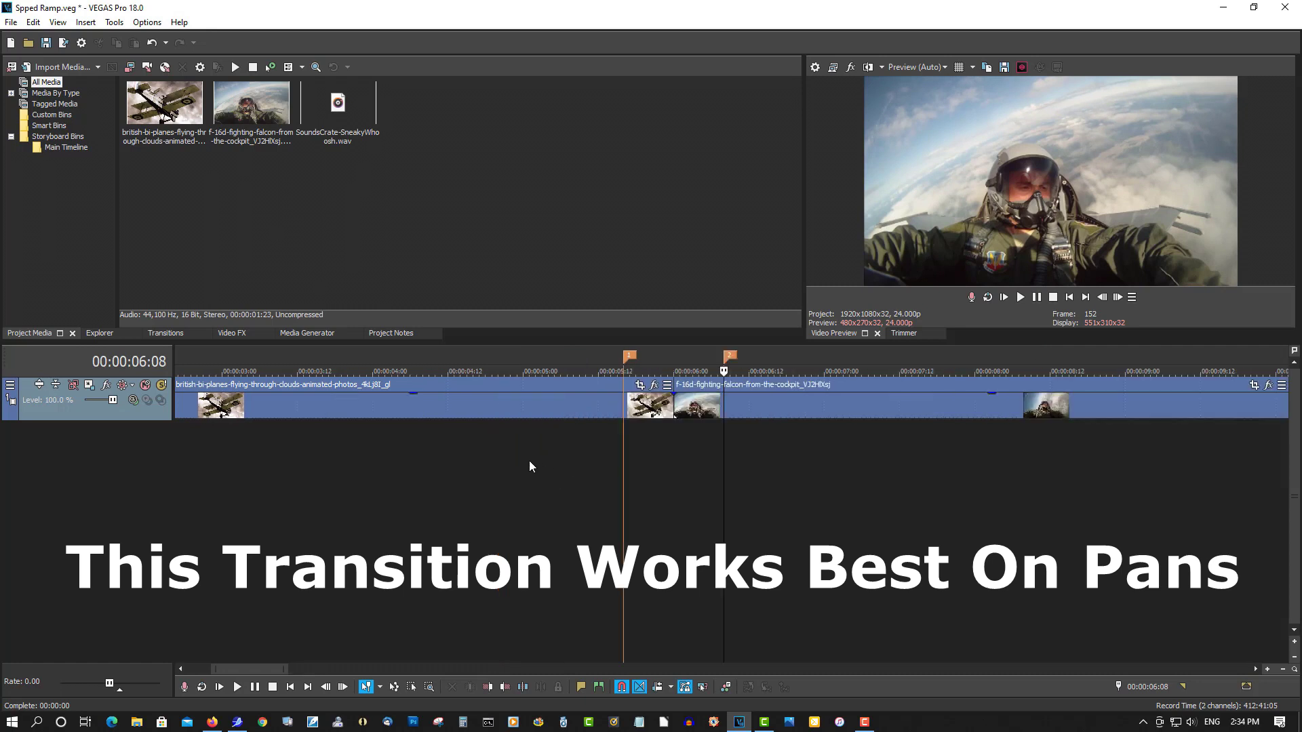
{"action": "scroll", "coordinate": [635, 480], "scroll_direction": "up", "scroll_amount": 1}
{"action": "scroll", "coordinate": [636, 482], "scroll_direction": "up", "scroll_amount": 1}
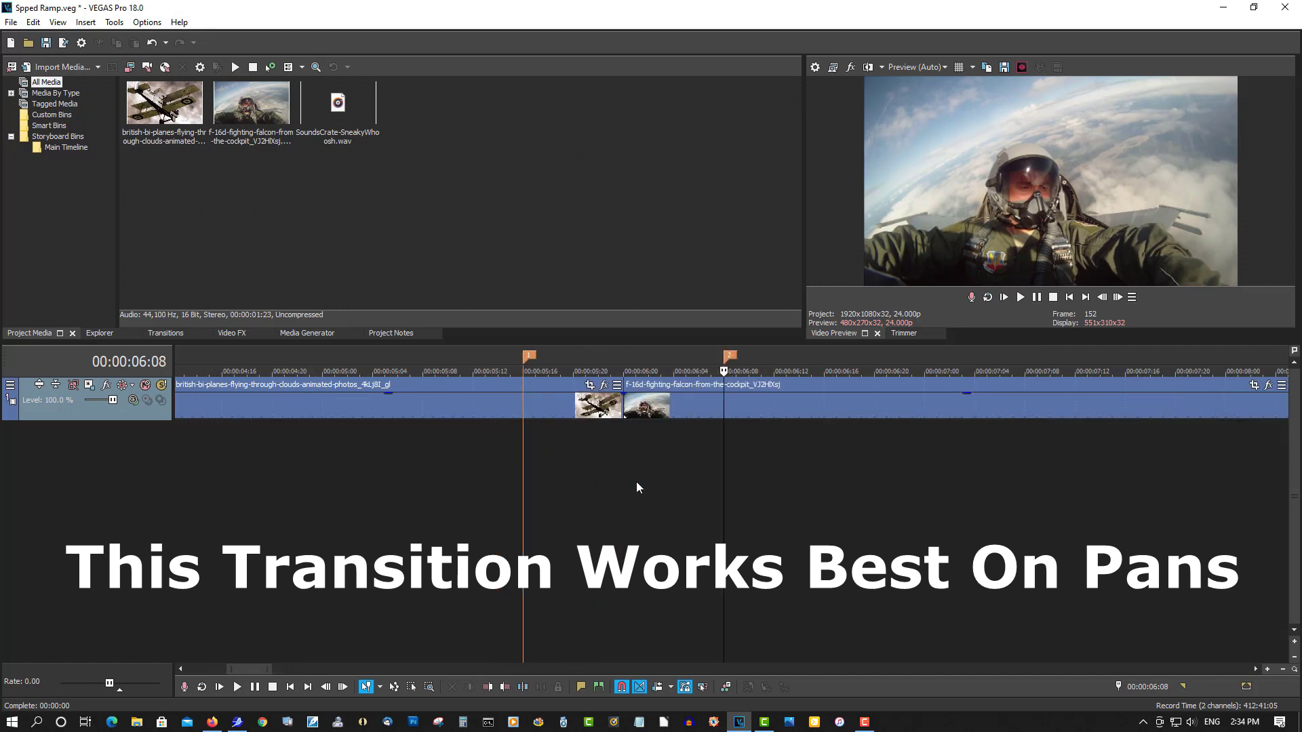
{"action": "scroll", "coordinate": [637, 482], "scroll_direction": "up", "scroll_amount": 1}
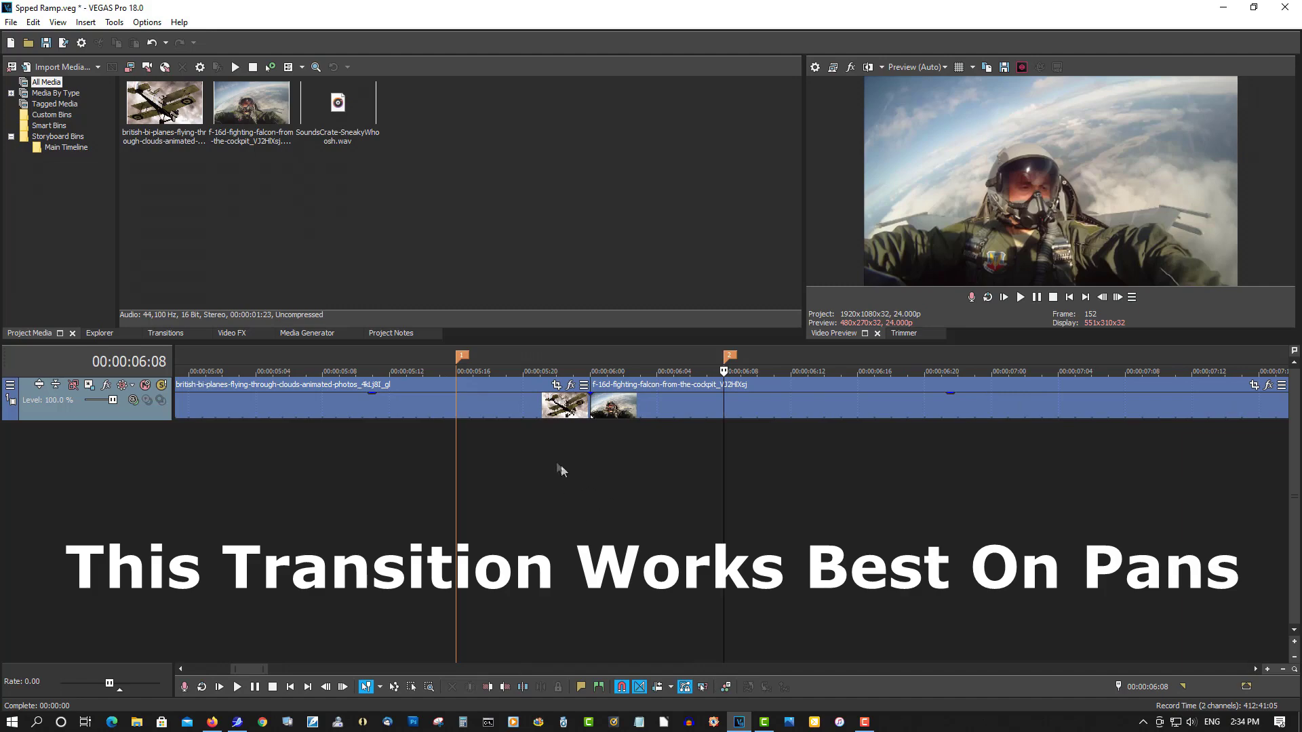
{"action": "right_click", "coordinate": [494, 402]}
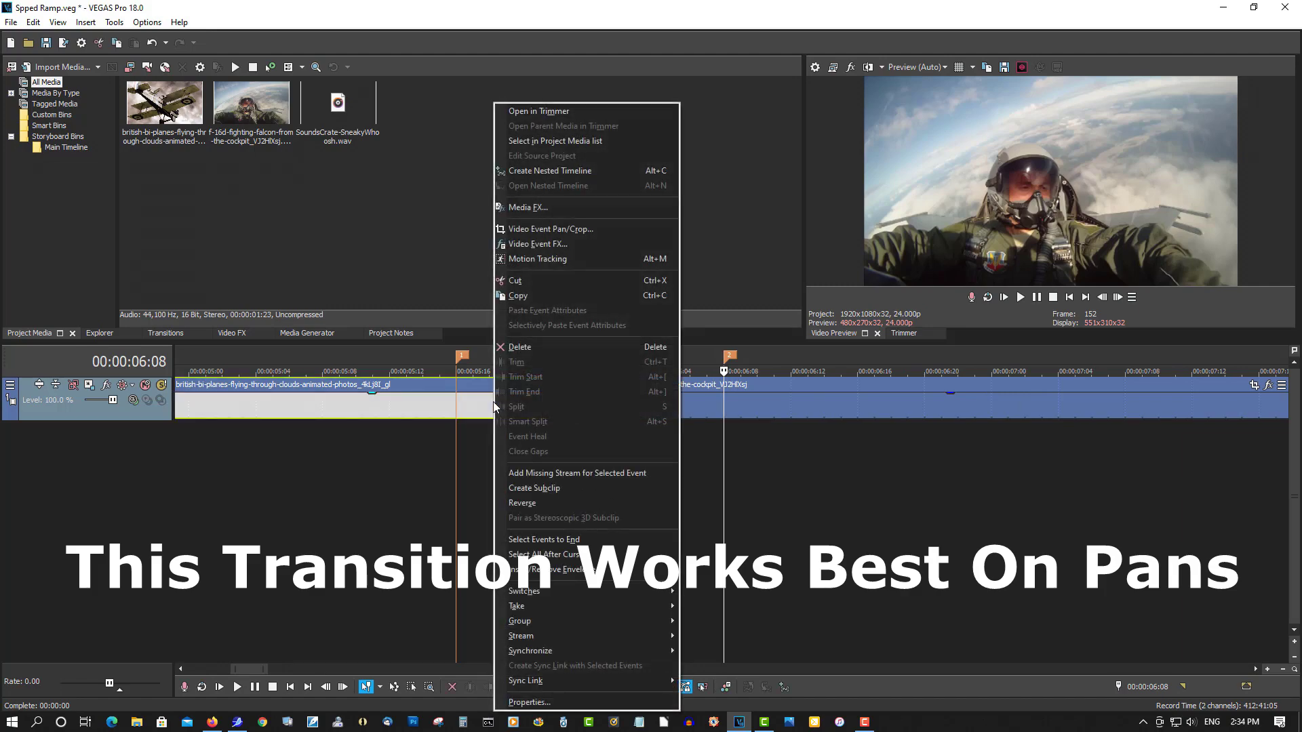
{"action": "mouse_move", "coordinate": [316, 406]}
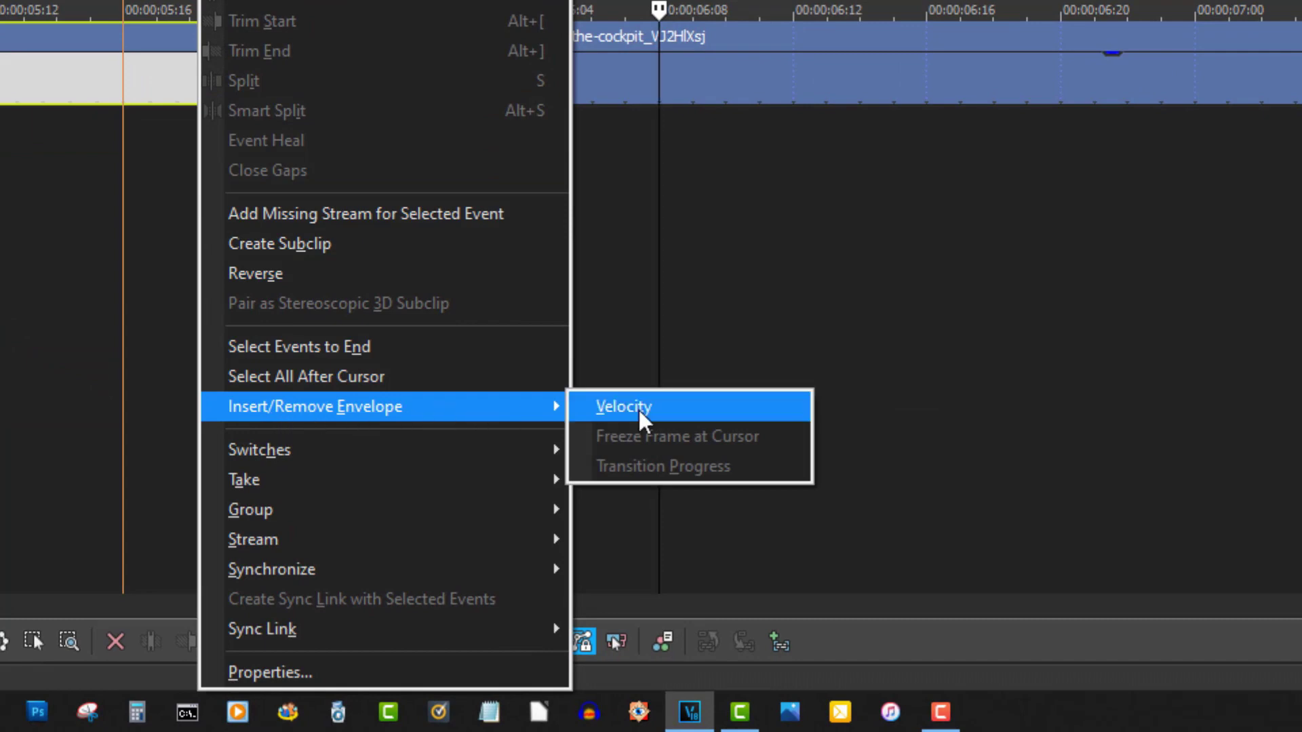
Give the biplane clip velocity points at the first marker and clip end, ending at Maximum Forward Velocity.
{"action": "left_click", "coordinate": [639, 410]}
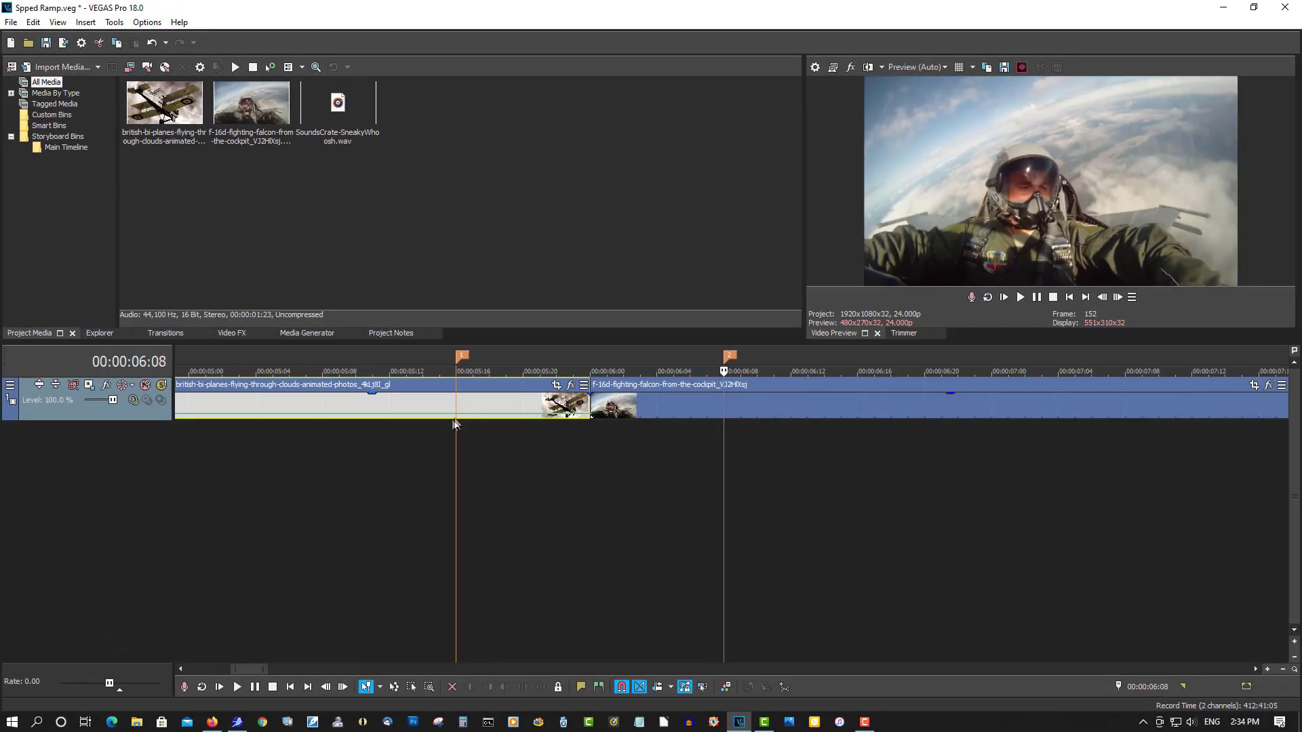
{"action": "right_click", "coordinate": [458, 420]}
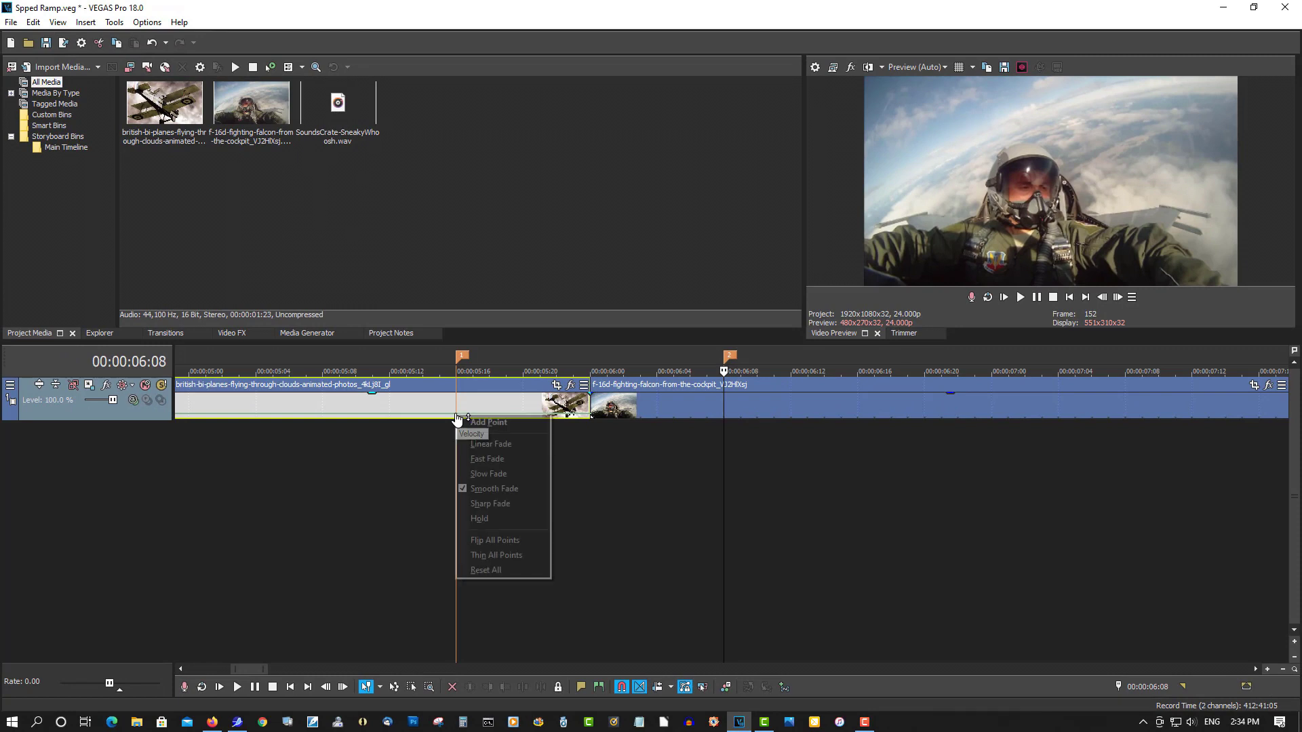
{"action": "left_click", "coordinate": [478, 426]}
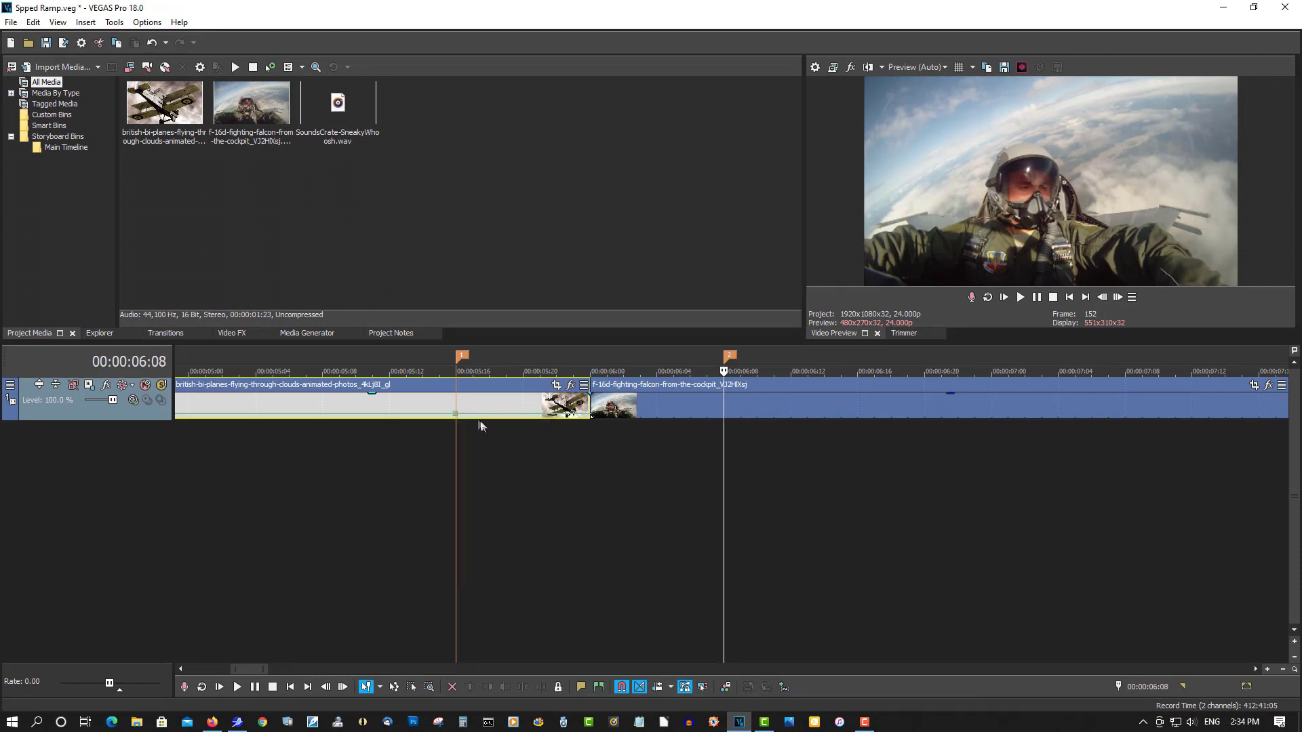
{"action": "right_click", "coordinate": [590, 421]}
{"action": "left_click", "coordinate": [611, 428]}
{"action": "right_click", "coordinate": [591, 419]}
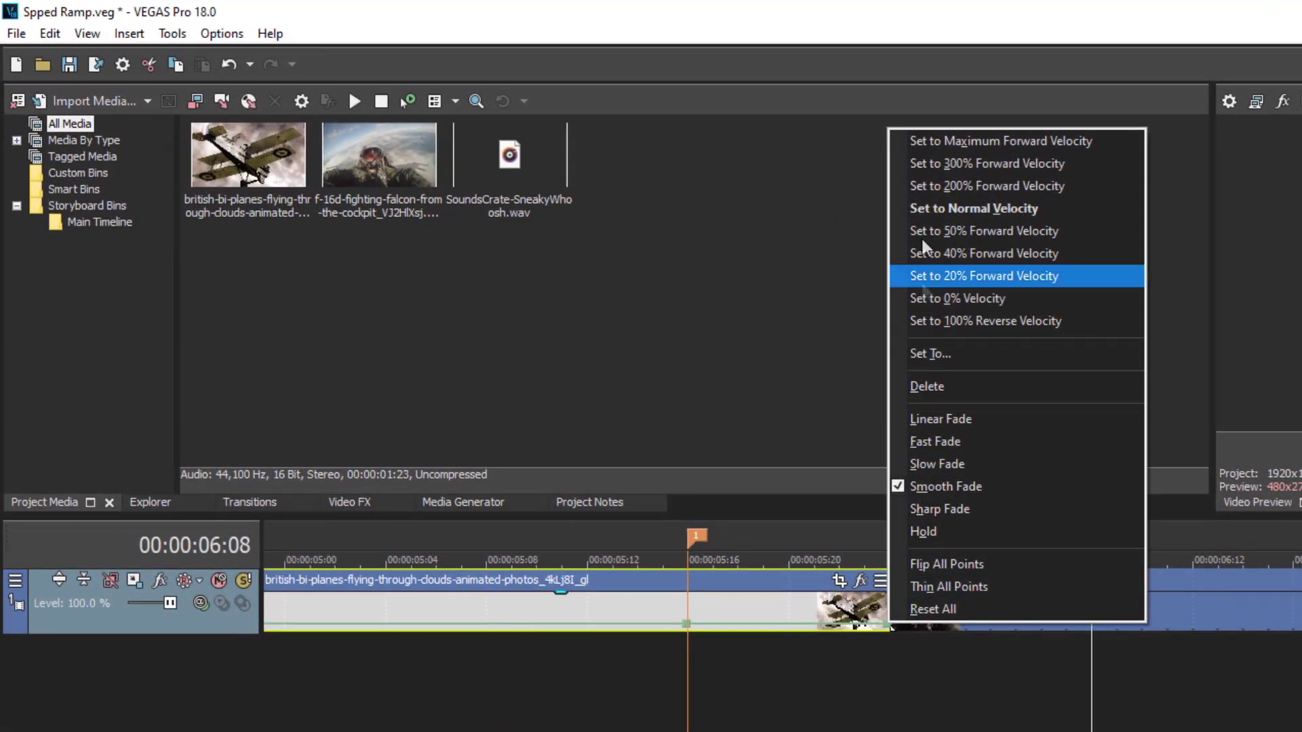
{"action": "left_click", "coordinate": [933, 141]}
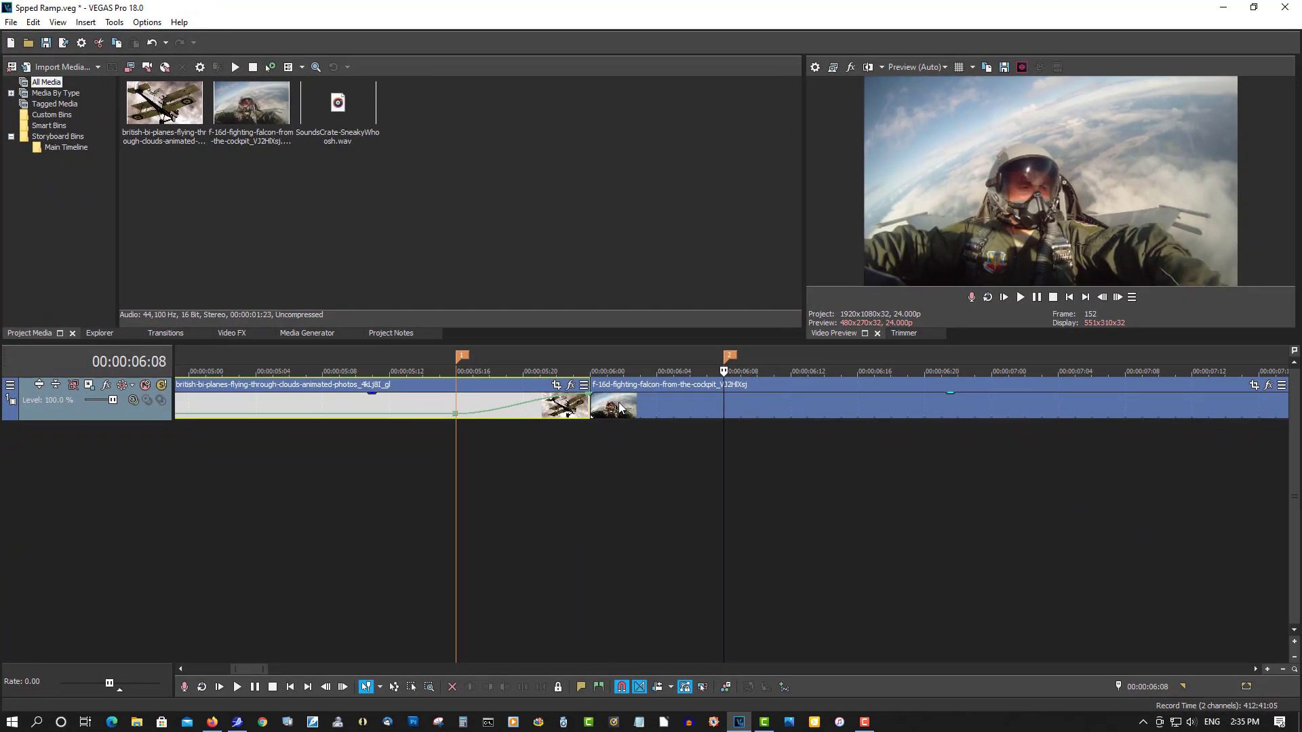
Add a velocity envelope to the cockpit clip with a Normal Velocity point at 00:00:06:13.
{"action": "right_click", "coordinate": [619, 403]}
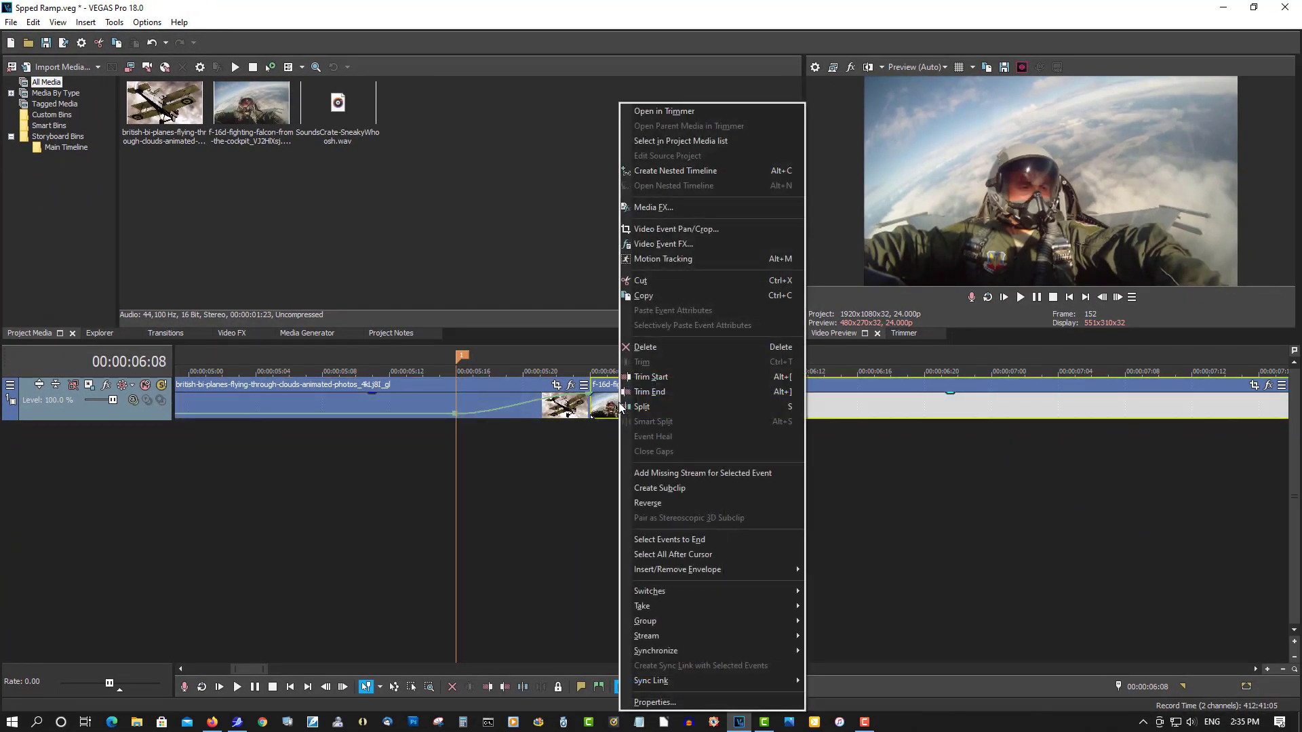
{"action": "mouse_move", "coordinate": [677, 570]}
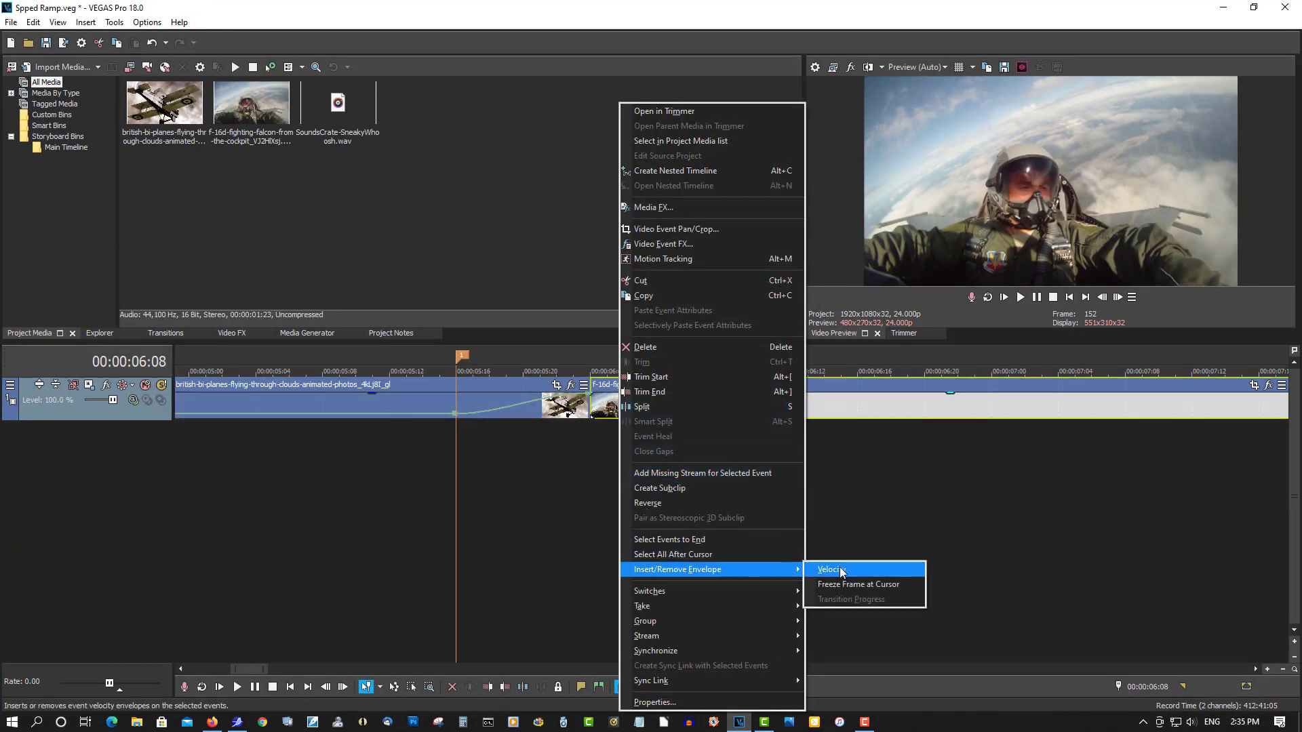
{"action": "left_click", "coordinate": [842, 572]}
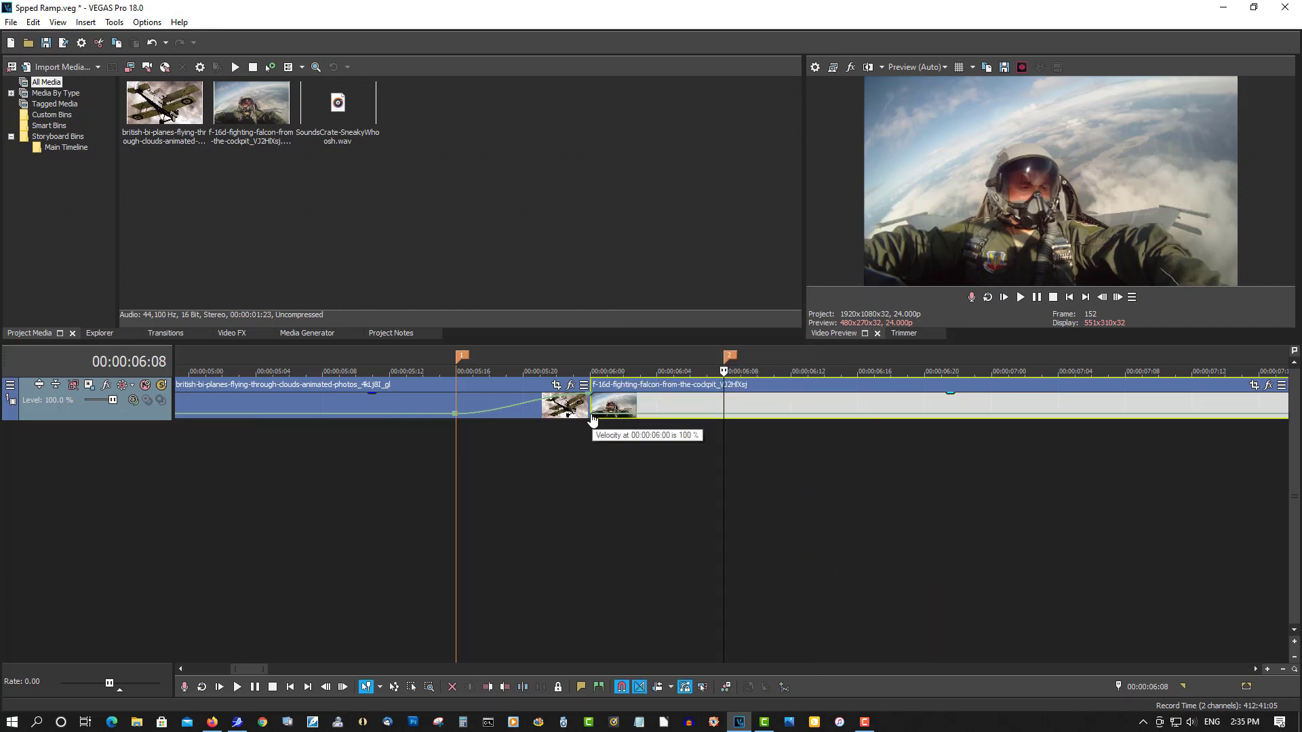
{"action": "left_click_drag", "start_coordinate": [593, 419], "coordinate": [620, 406]}
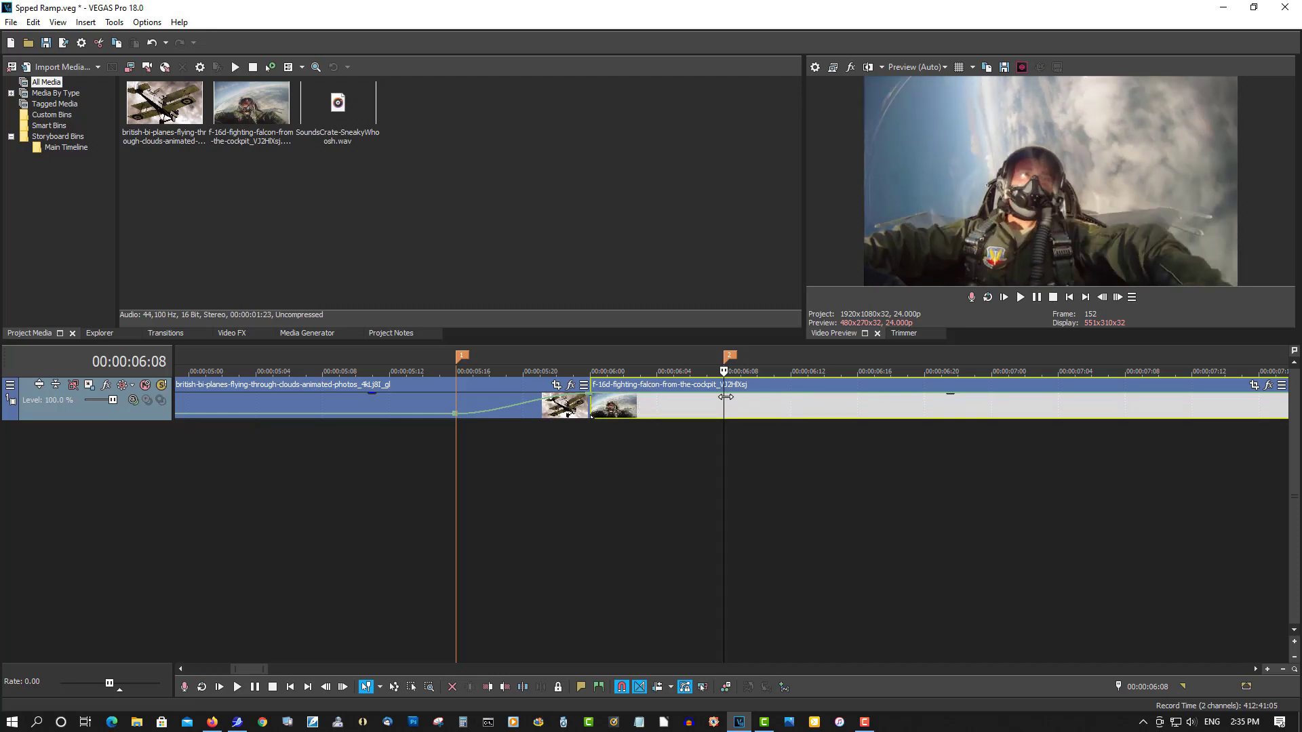
{"action": "left_click", "coordinate": [807, 371]}
{"action": "right_click", "coordinate": [725, 397]}
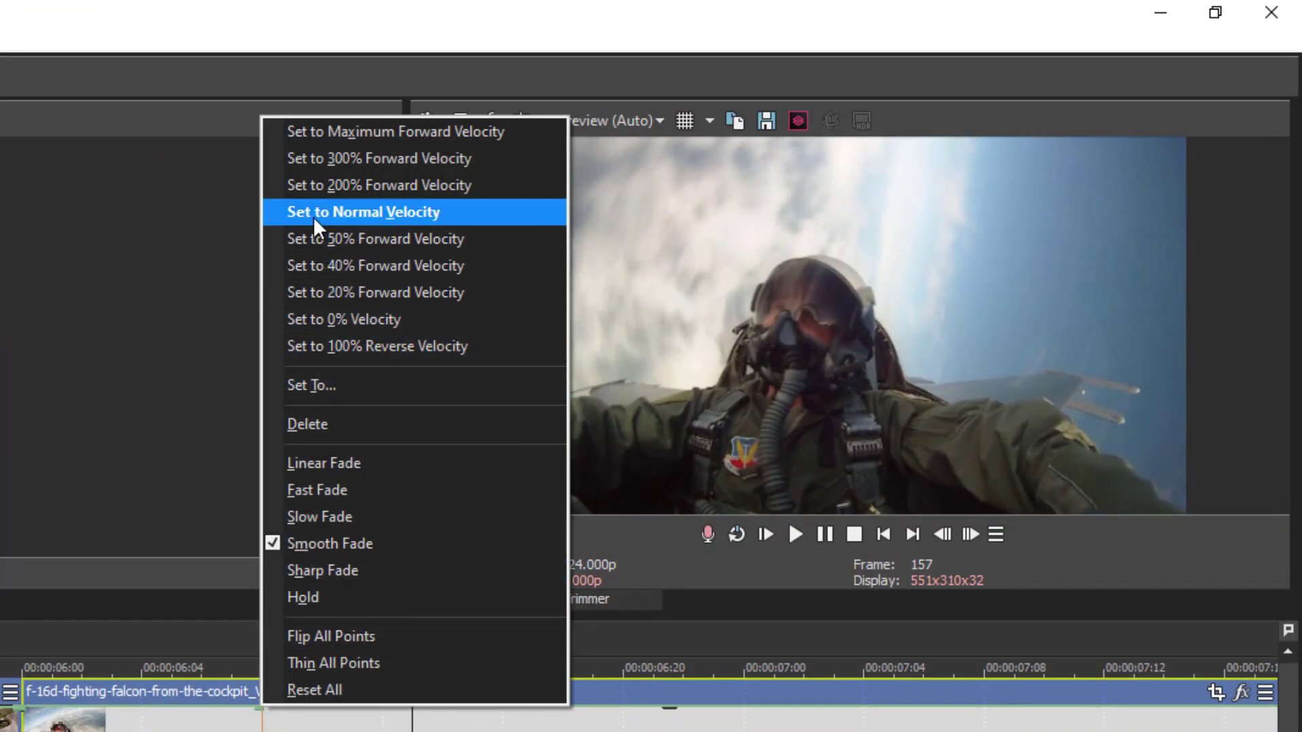
{"action": "left_click", "coordinate": [363, 212]}
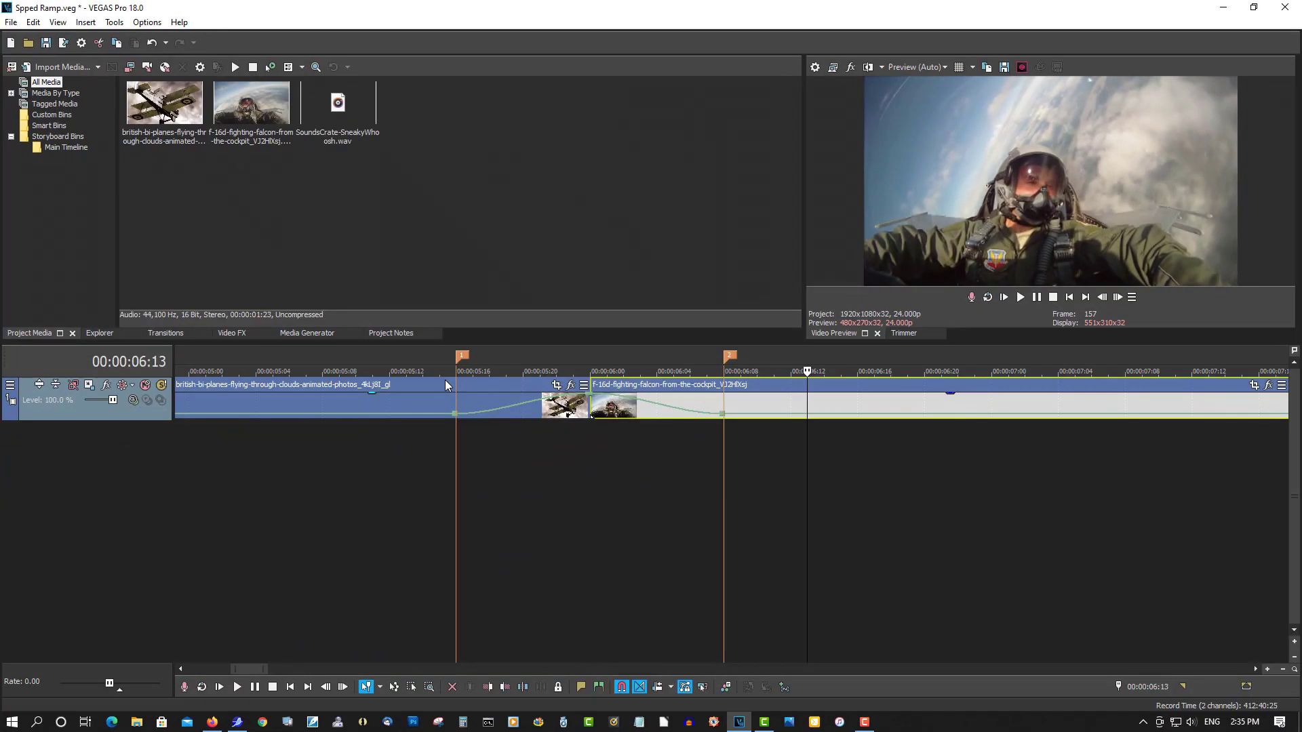
Preview the speed ramp twice, starting from 00:00:05:12.
{"action": "left_click", "coordinate": [383, 356]}
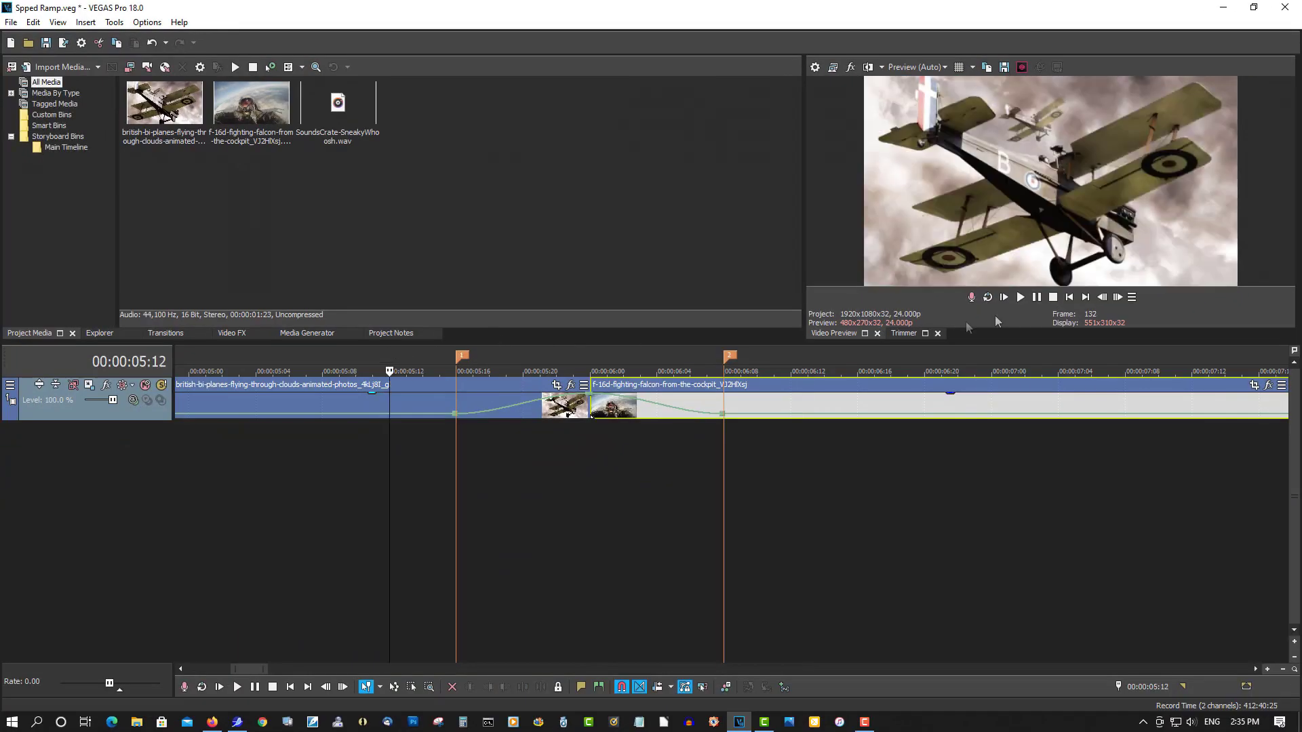
{"action": "left_click", "coordinate": [1021, 297]}
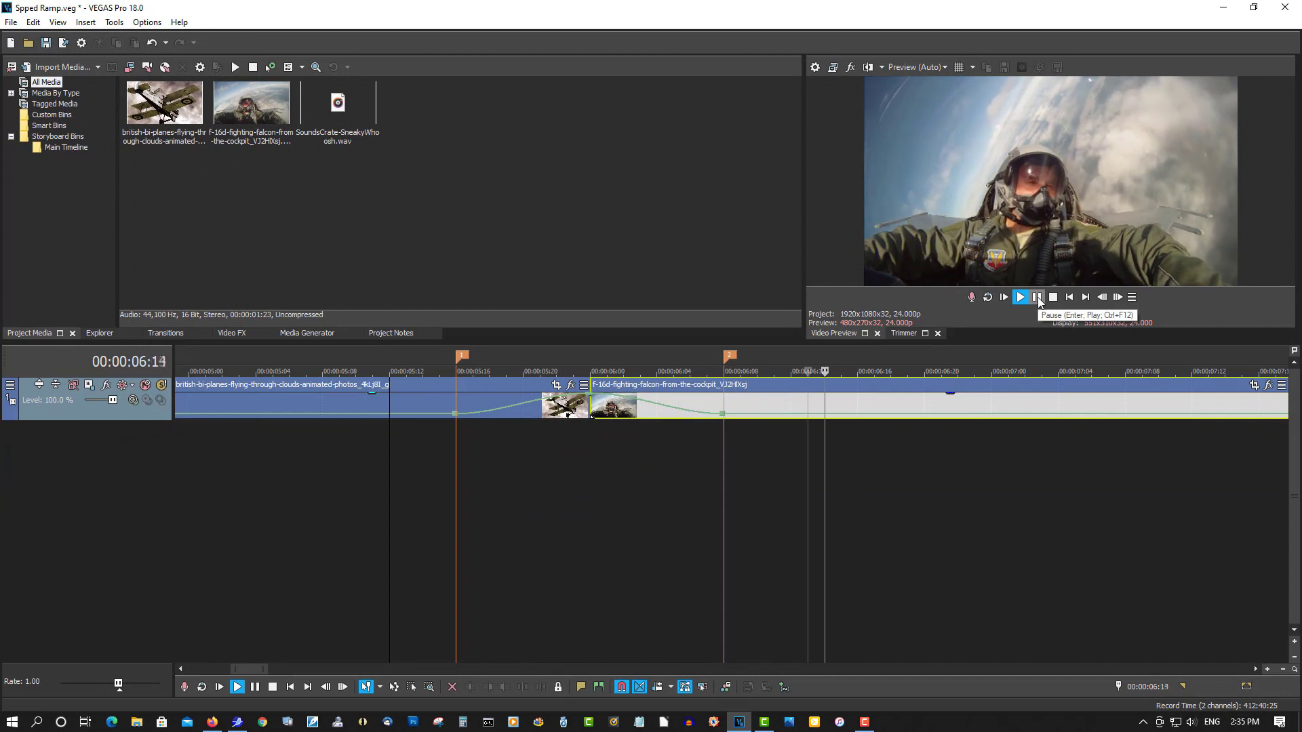
{"action": "key", "text": "space"}
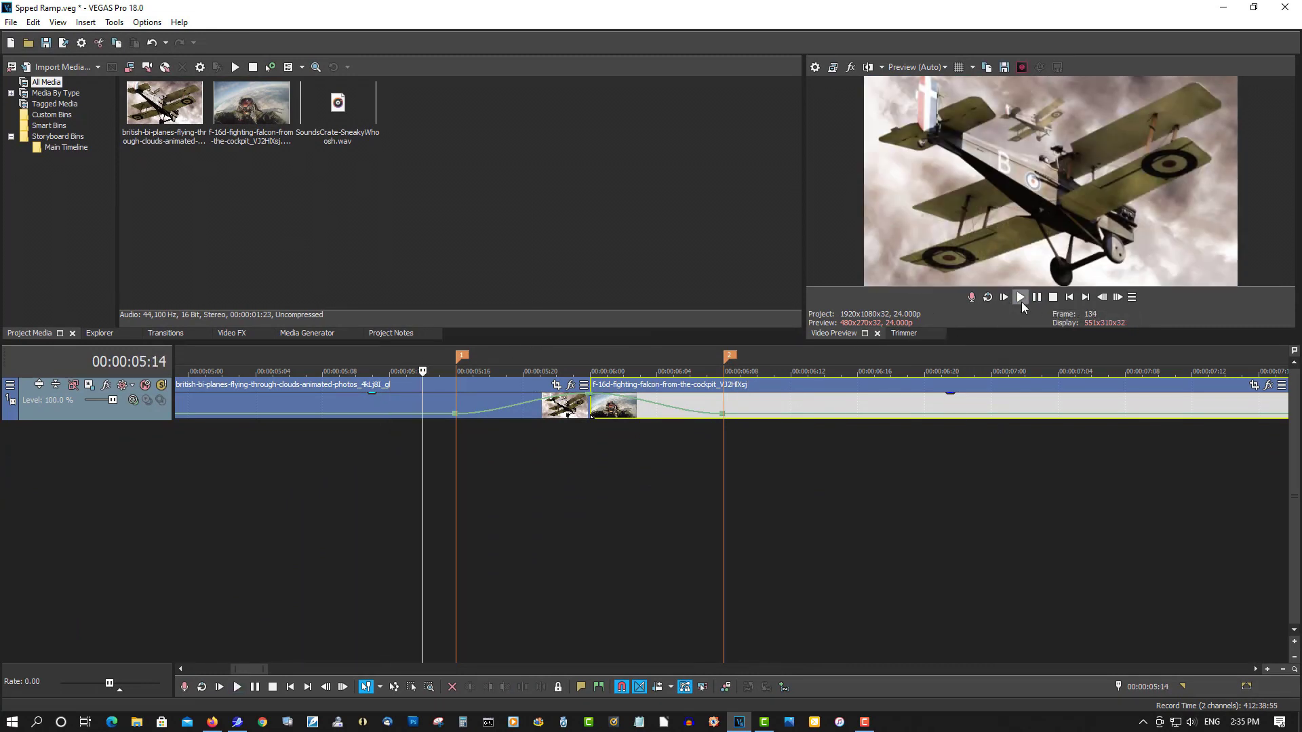
{"action": "left_click", "coordinate": [1020, 298]}
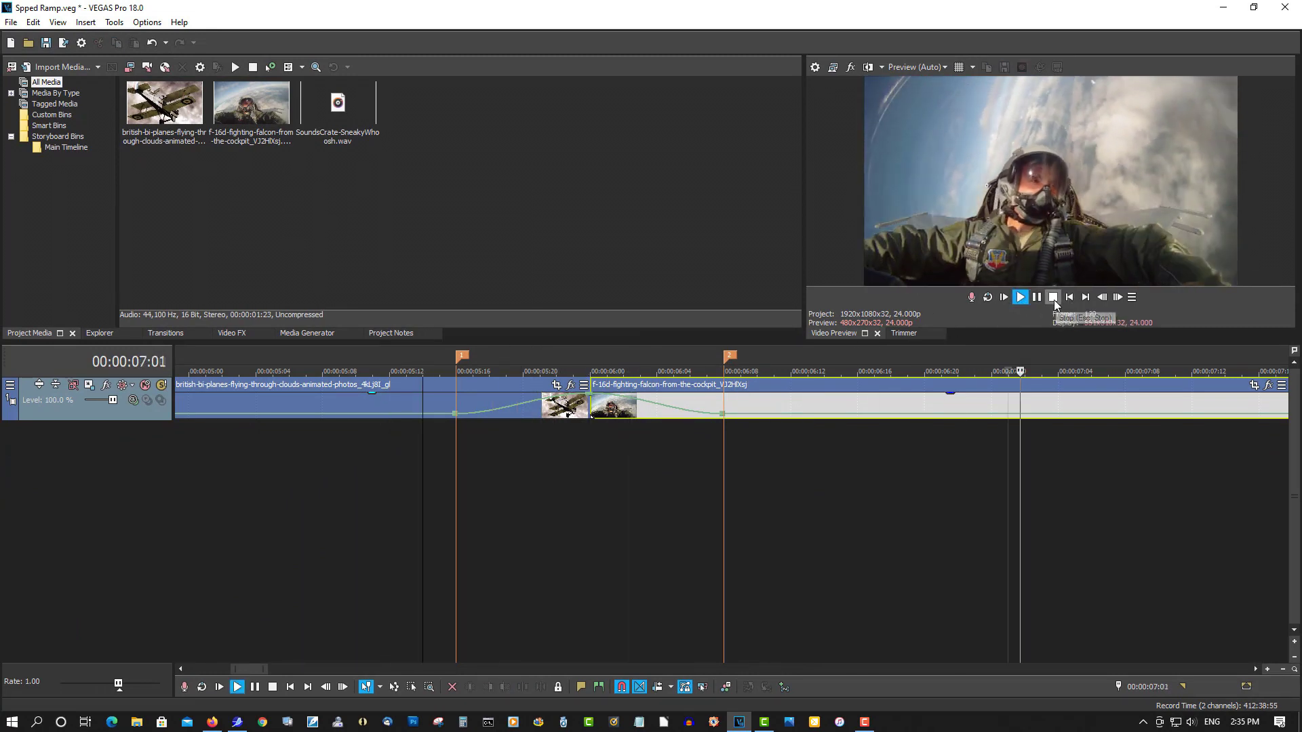
{"action": "left_click", "coordinate": [1054, 297]}
Place SoundsCrate-SneakyWhoosh.wav on a new audio track under the transition and play from 00:00:05:00.
{"action": "left_click", "coordinate": [359, 143]}
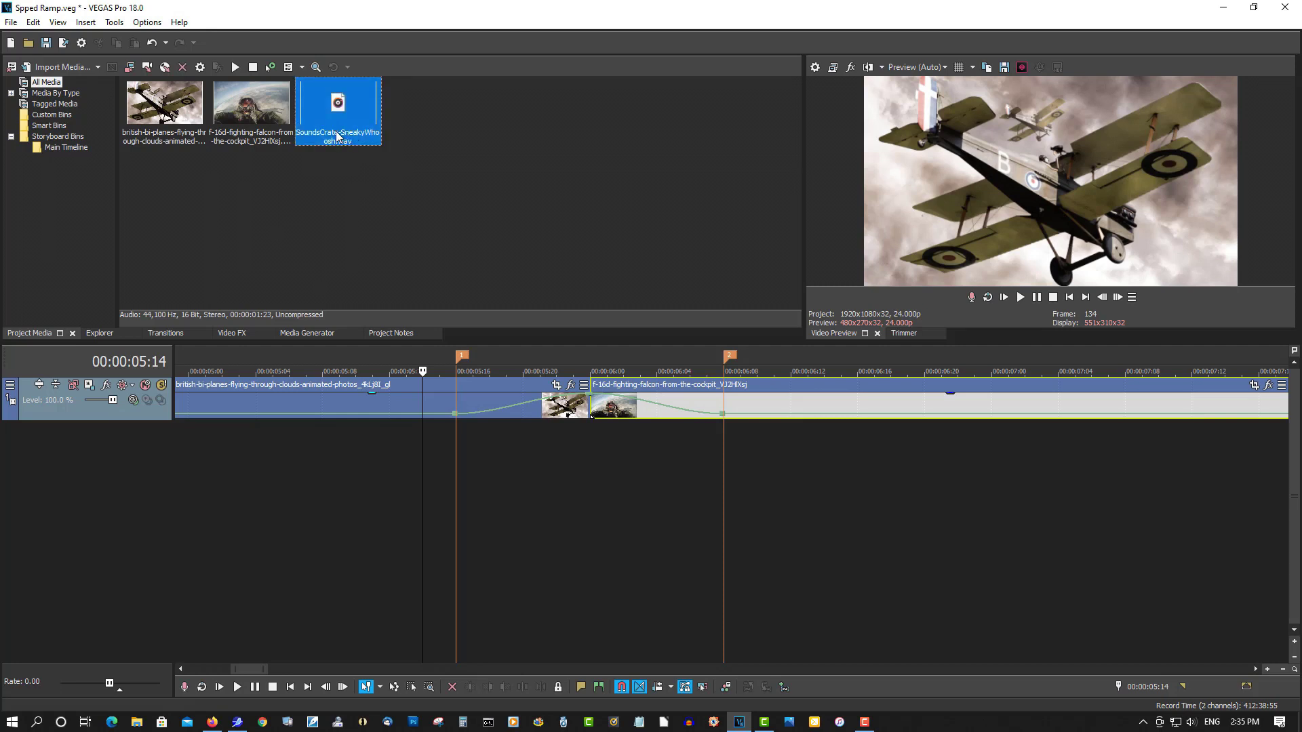
{"action": "left_click_drag", "start_coordinate": [338, 112], "coordinate": [466, 457]}
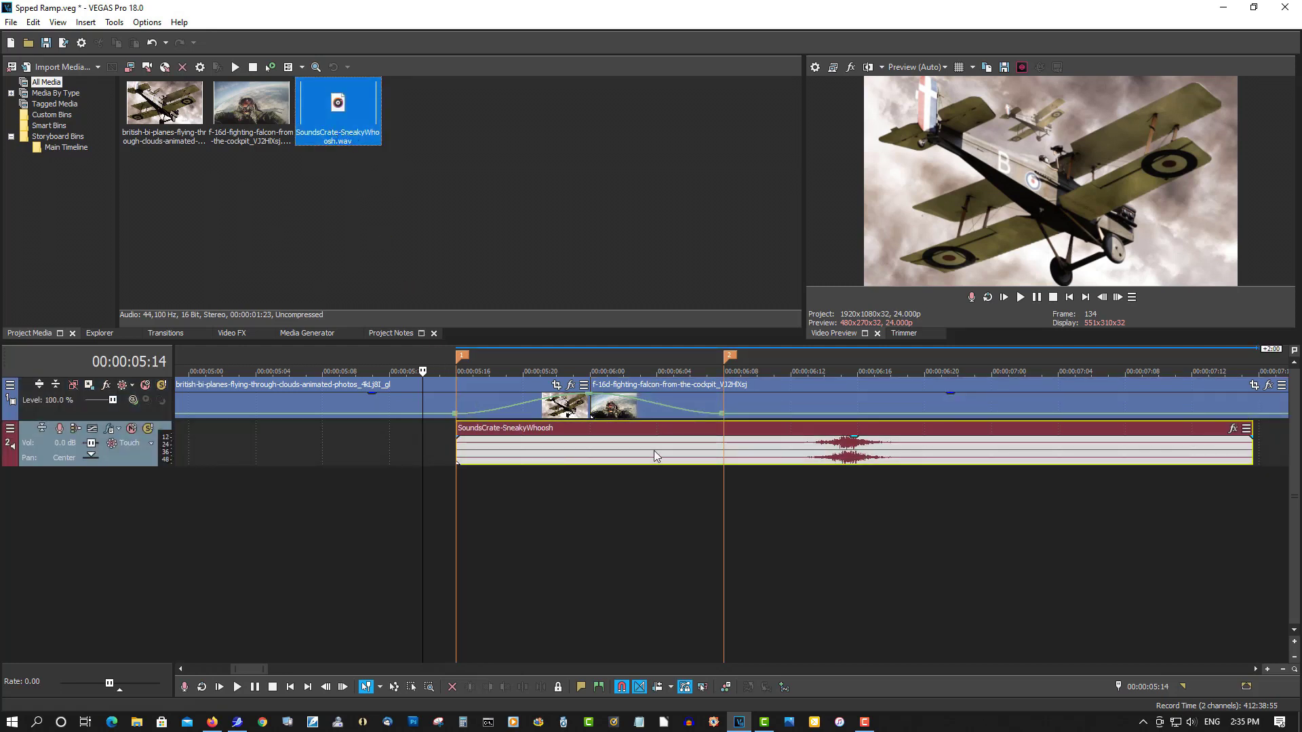
{"action": "left_click_drag", "start_coordinate": [655, 450], "coordinate": [446, 449]}
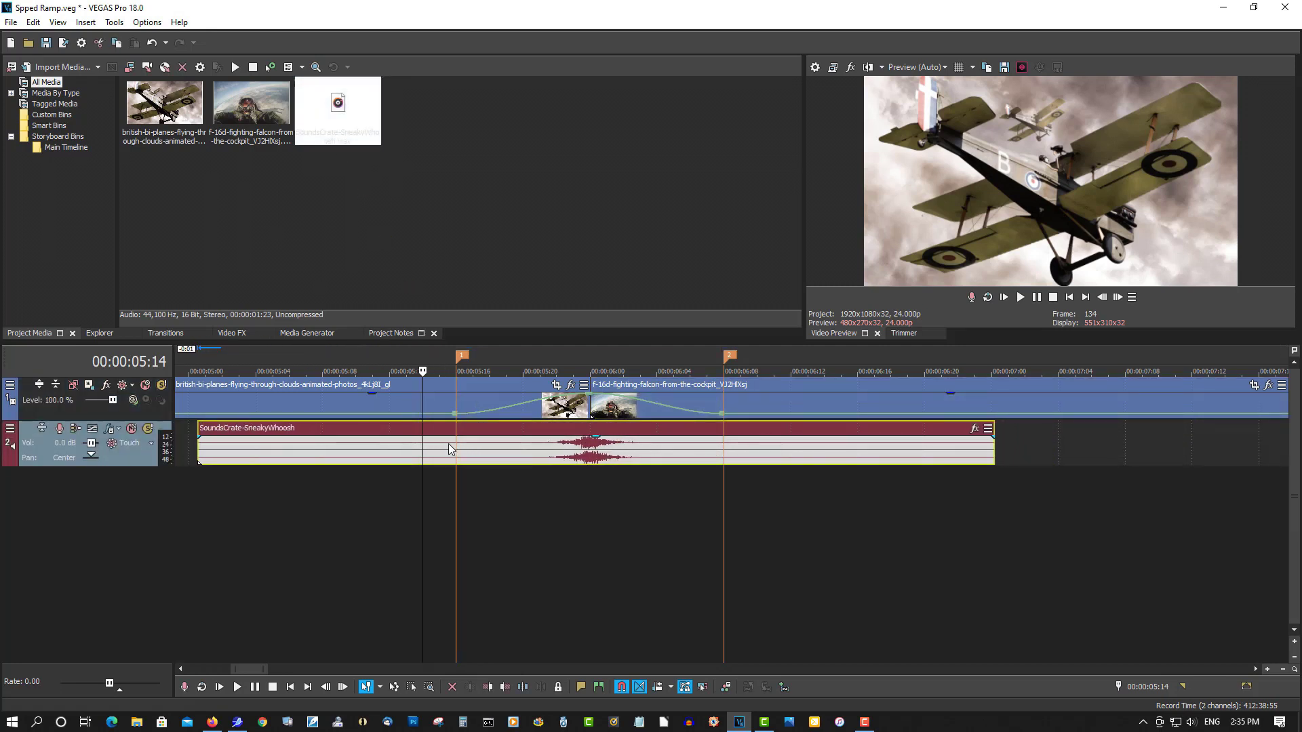
{"action": "left_click", "coordinate": [182, 472]}
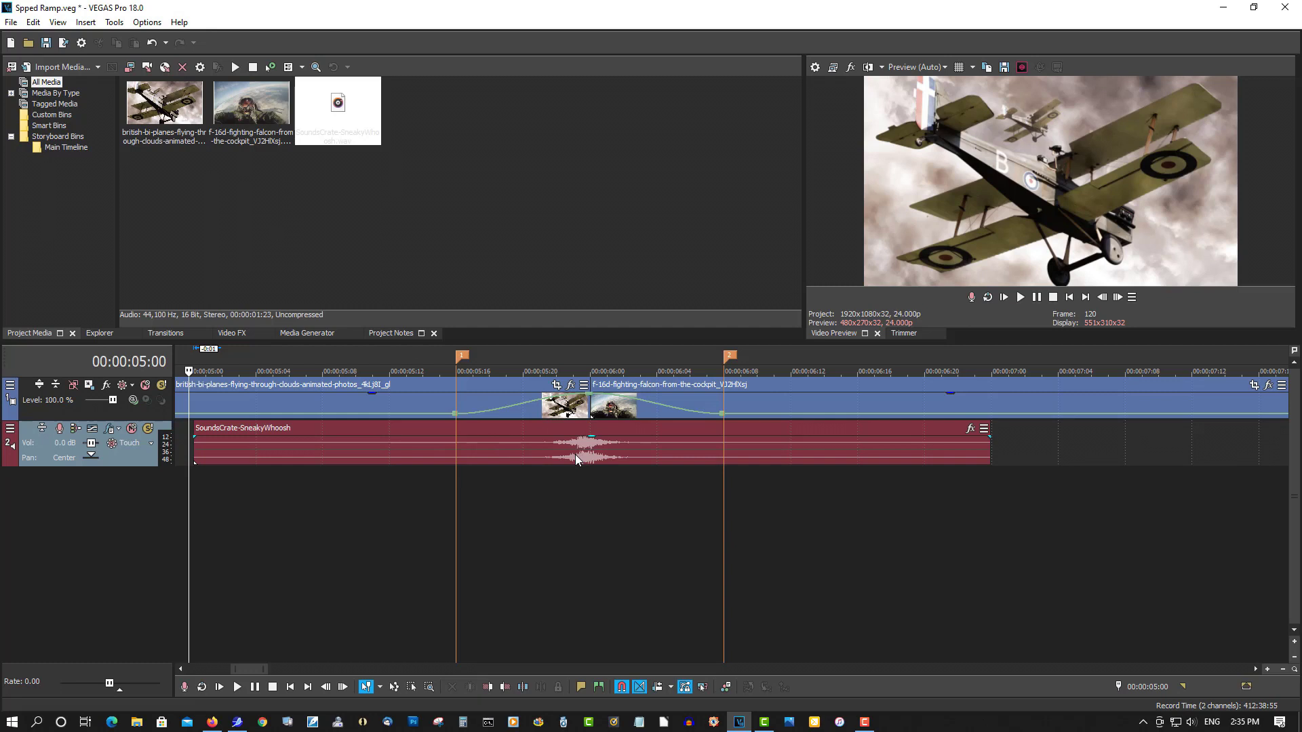
{"action": "left_click", "coordinate": [1020, 297]}
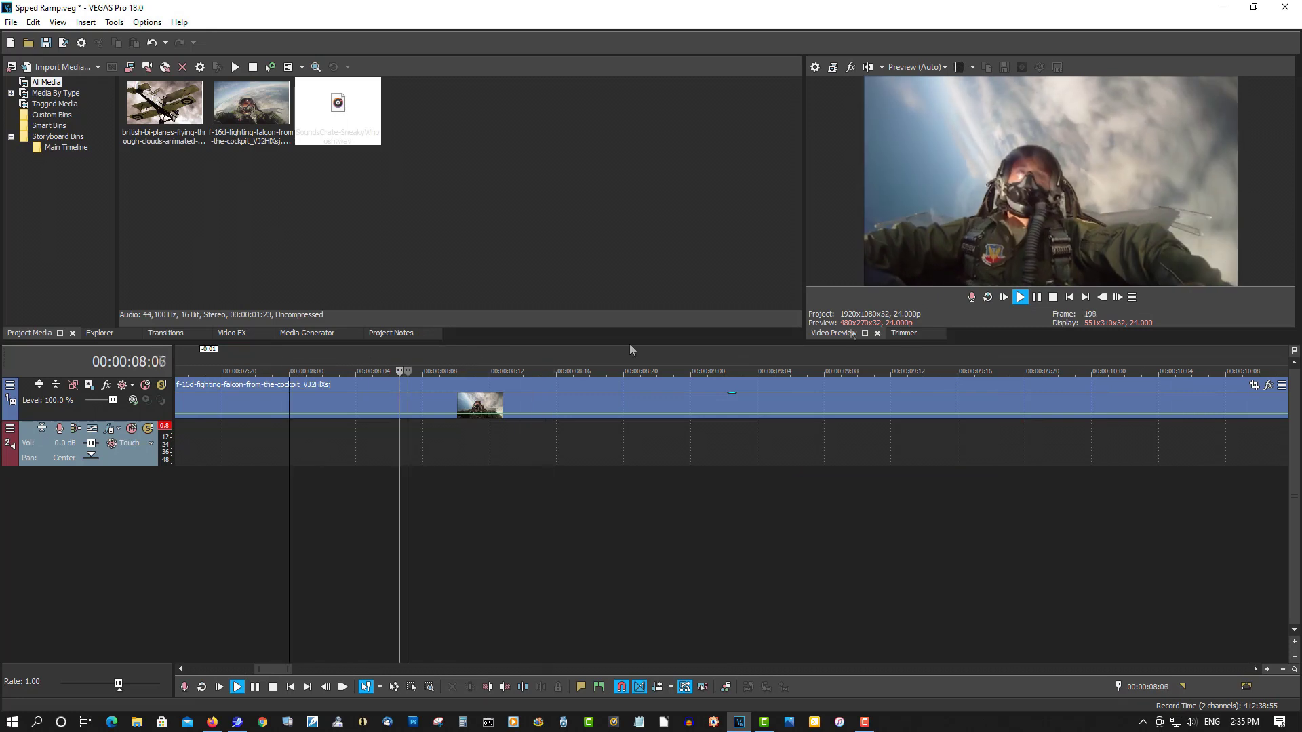
{"action": "left_click", "coordinate": [1053, 297]}
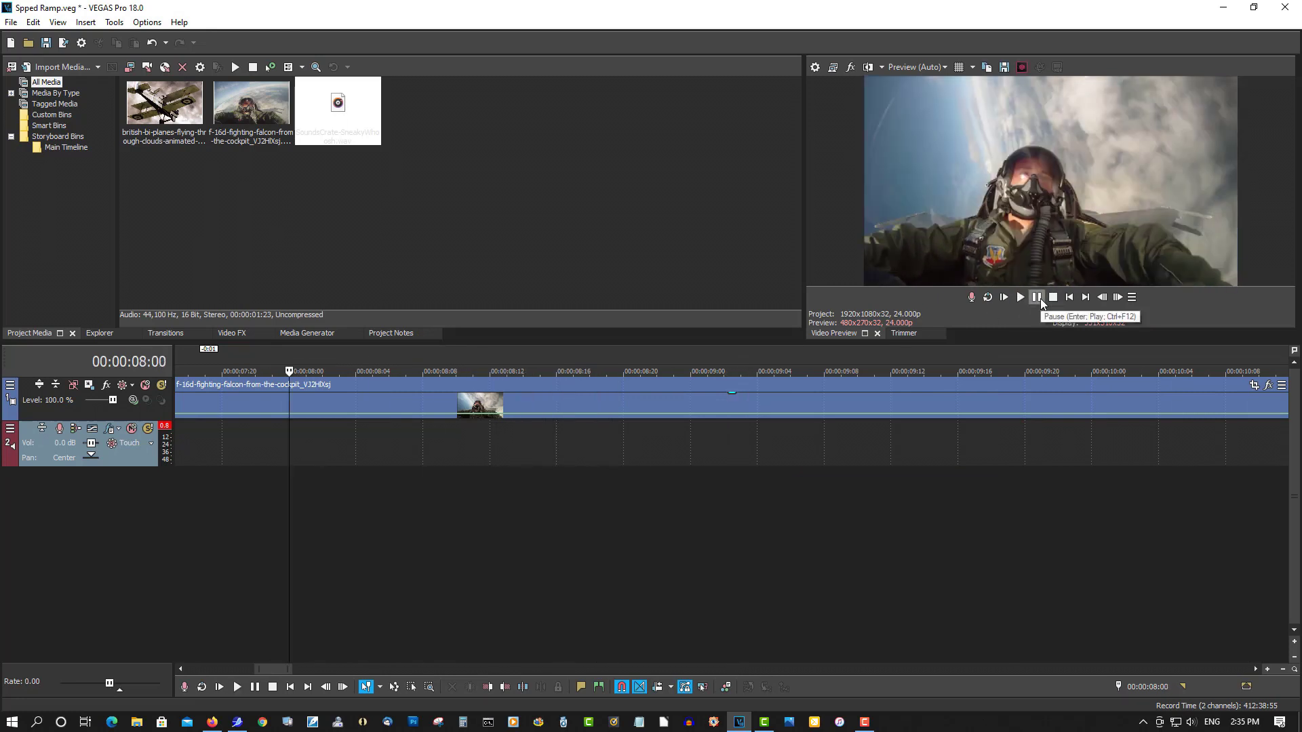